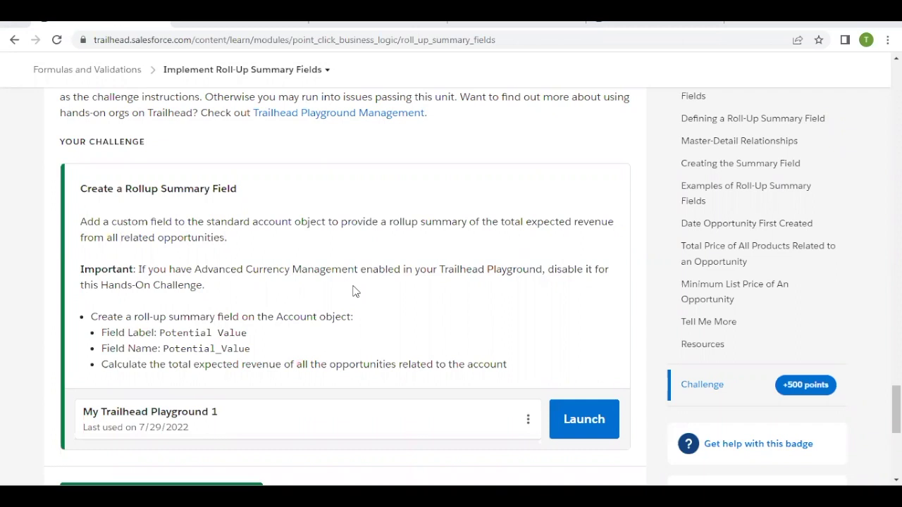
Review the Trailhead challenge's Advanced Currency Management requirement and open Company Information in the playground's Setup
double_click(190, 335)
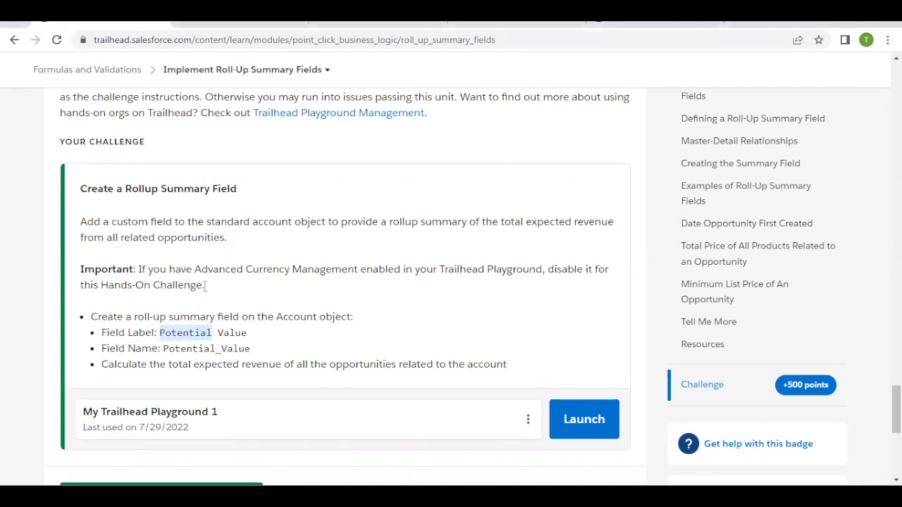
drag(205, 287, 81, 273)
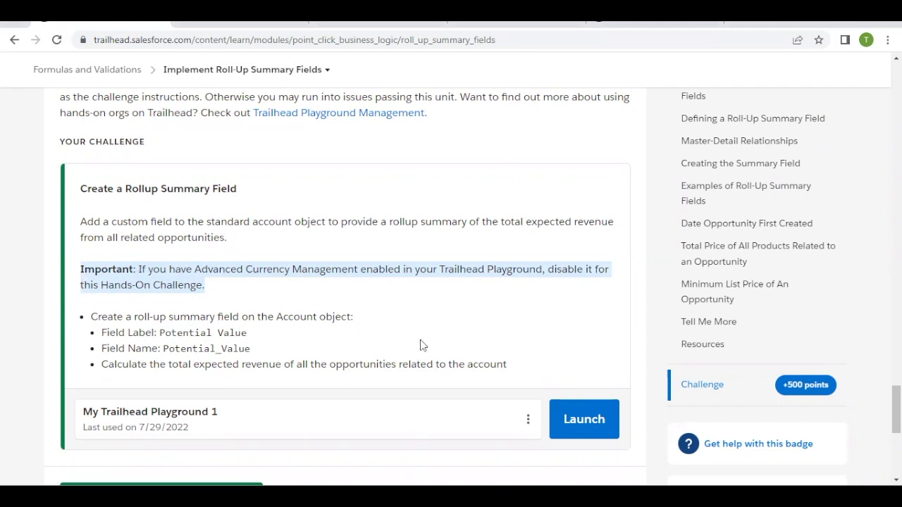
click(334, 23)
click(91, 134)
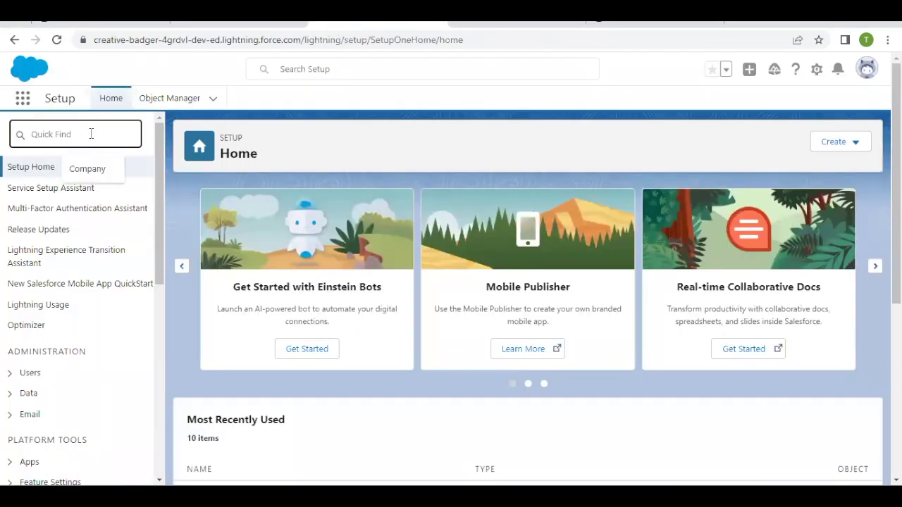
text(Compan)
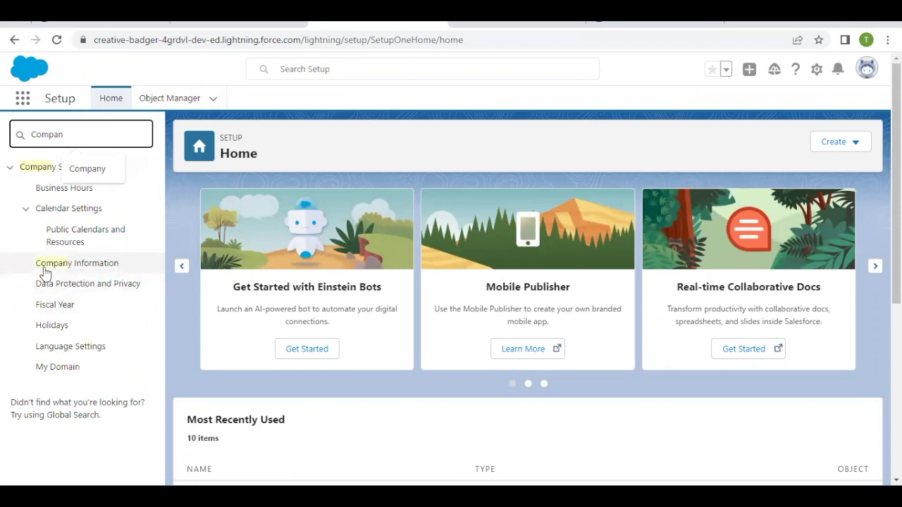
click(71, 272)
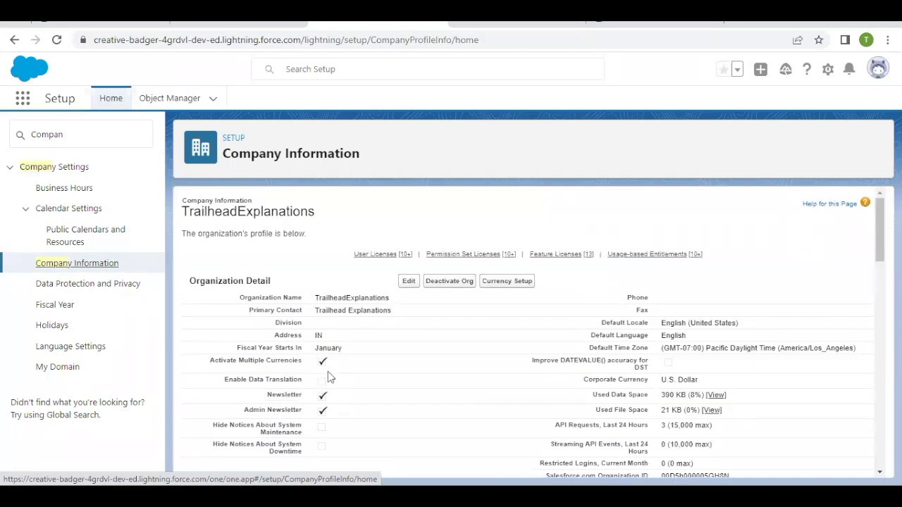
Open the organization's currency setup and disable Advanced Currency Management, confirming the change
drag(210, 361, 303, 361)
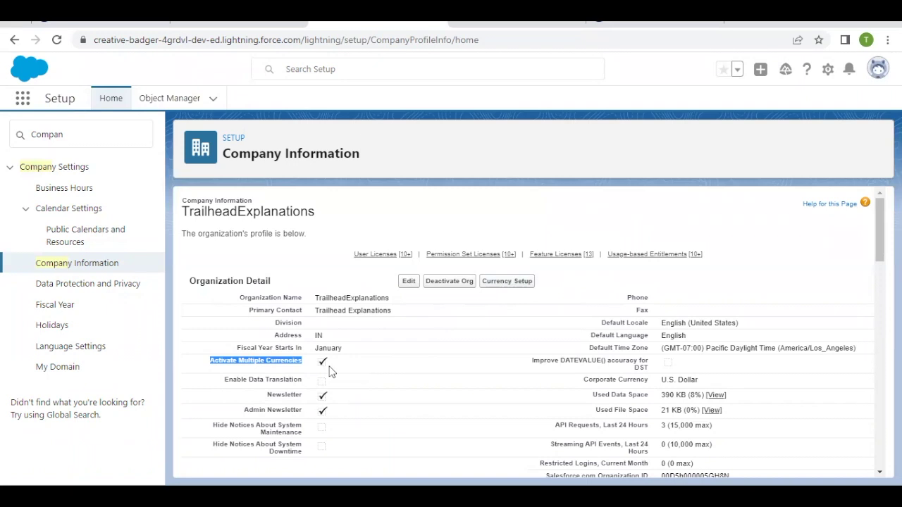
click(508, 282)
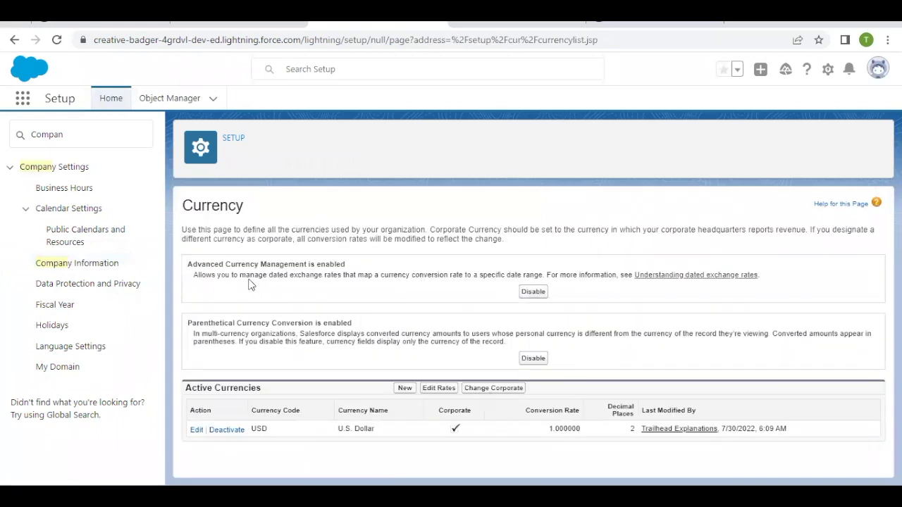
drag(348, 266, 190, 274)
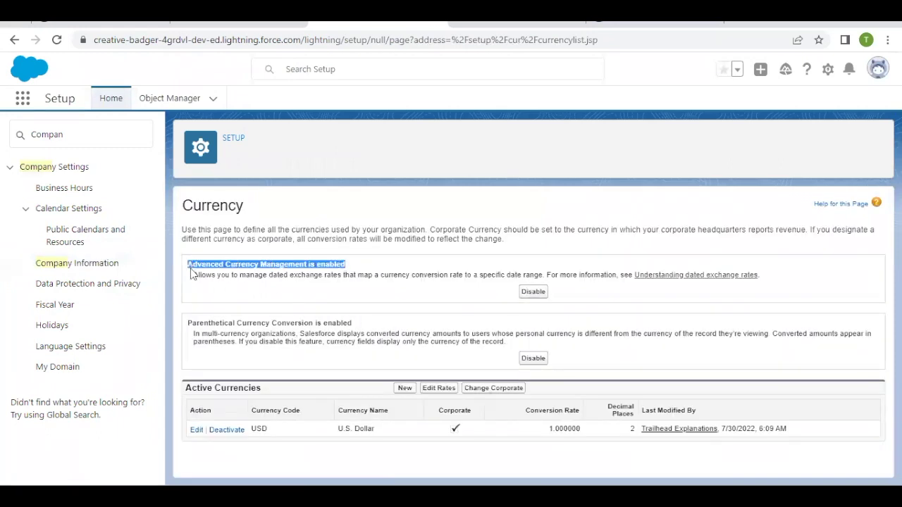
click(534, 293)
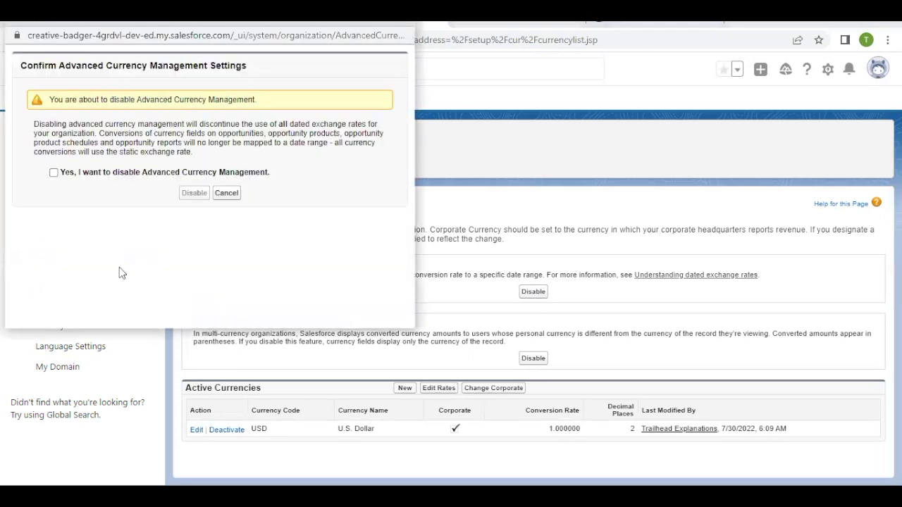
click(54, 174)
click(190, 193)
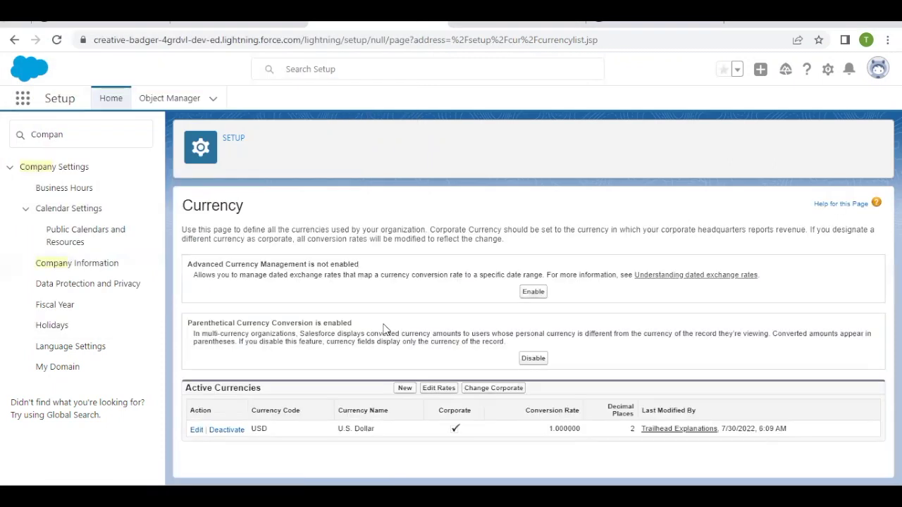
Start a new custom field on the Account object with the Roll-Up Summary data type
click(173, 99)
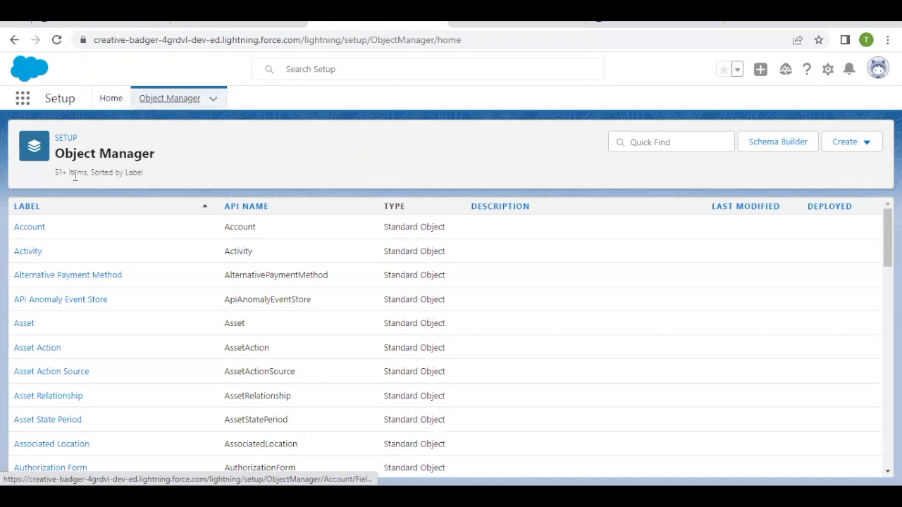
click(30, 226)
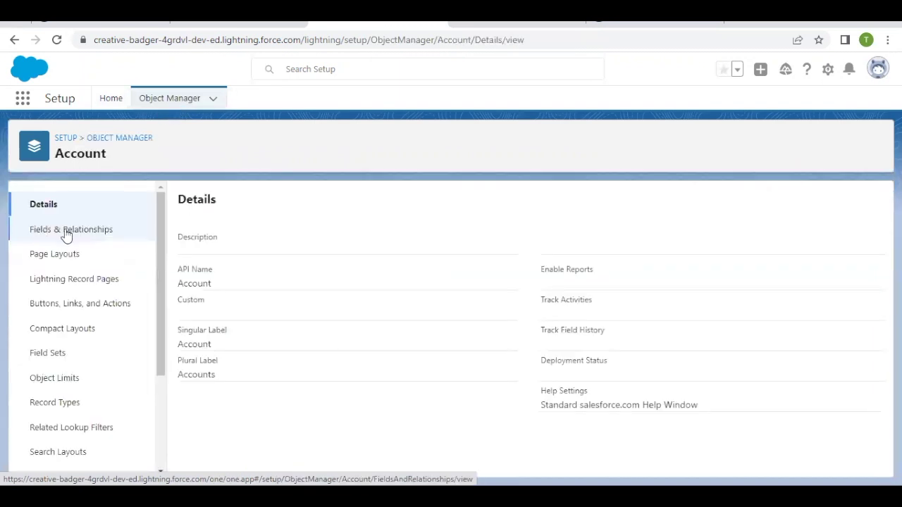
click(67, 235)
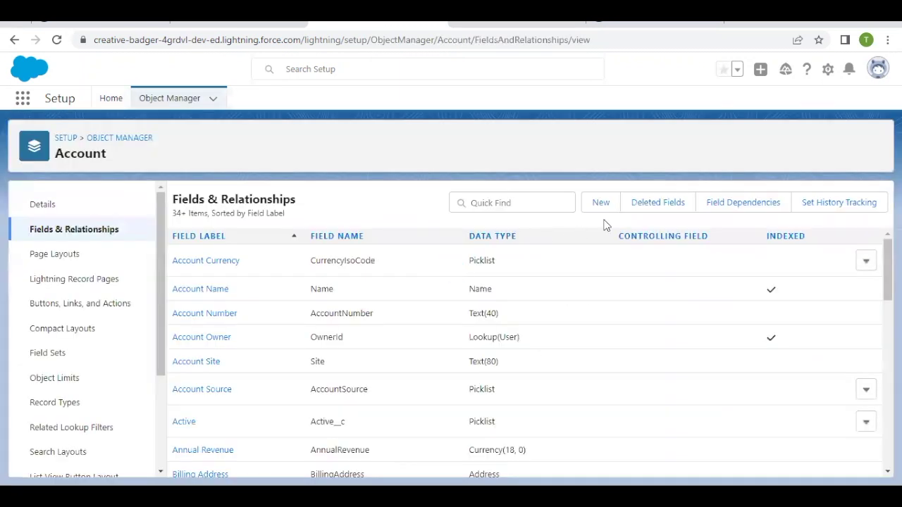
click(602, 204)
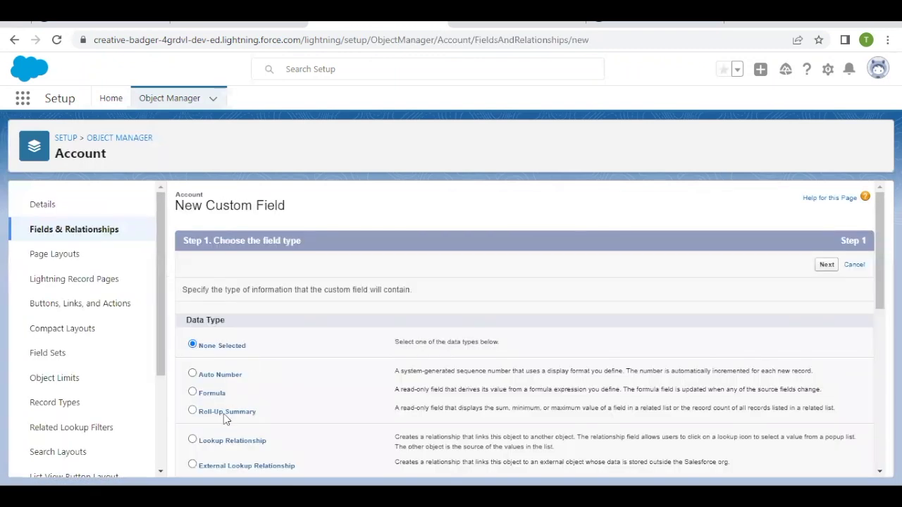
click(224, 412)
click(826, 265)
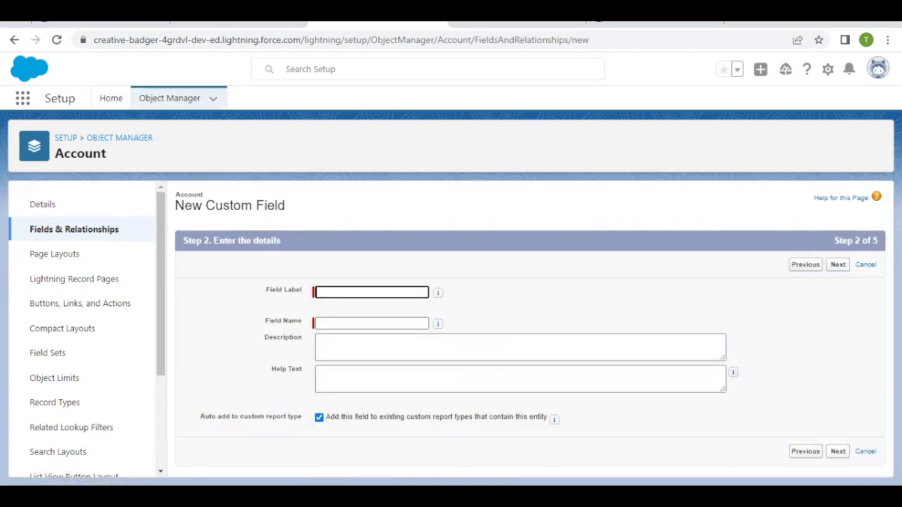
Copy the label Potential Value from the Trailhead challenge into the new field, with Potential_Value as field name, and proceed
click(71, 28)
click(206, 330)
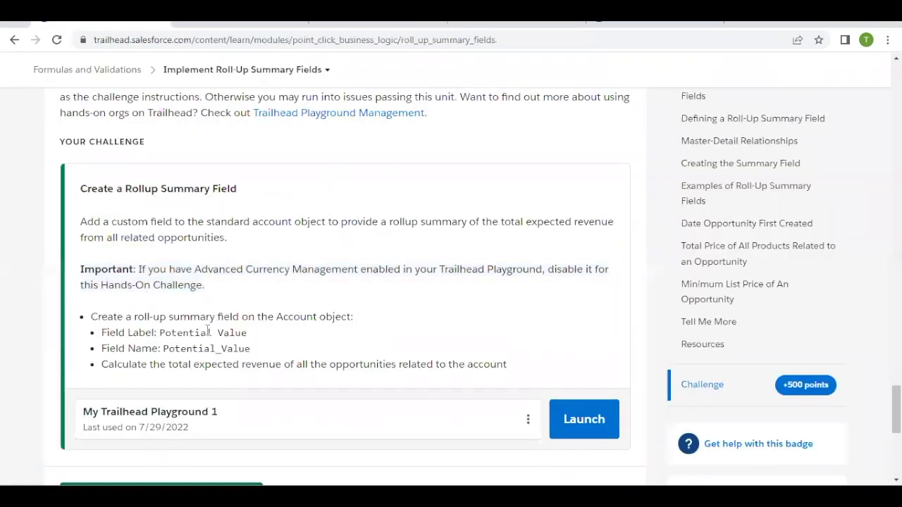
drag(159, 335, 259, 338)
key(ctrl+c)
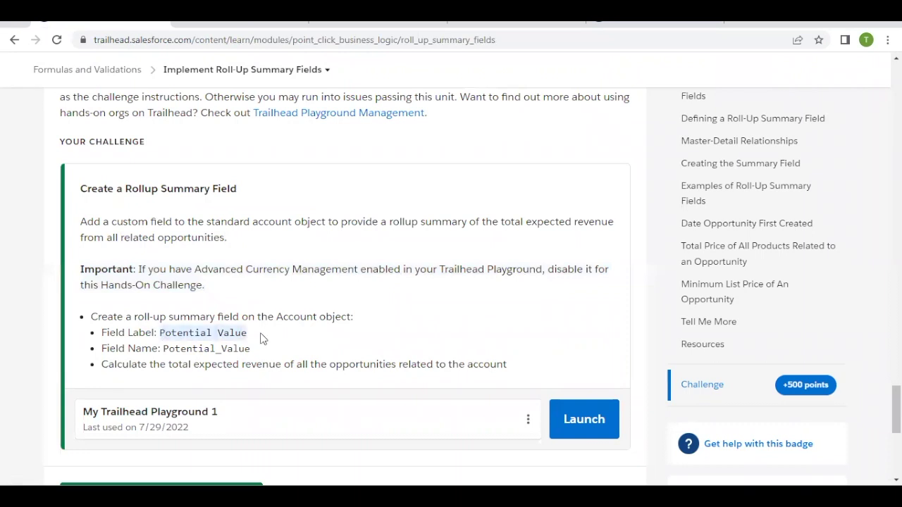
click(351, 27)
key(ctrl+v)
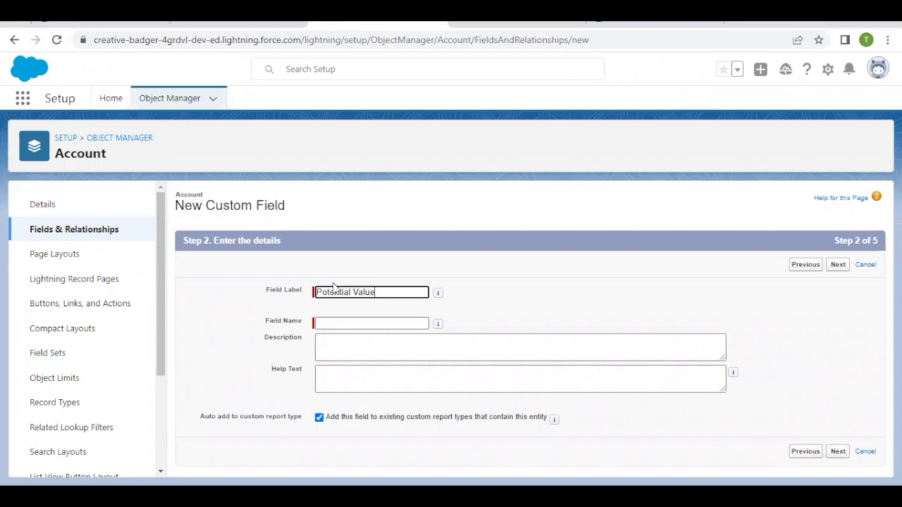
click(345, 322)
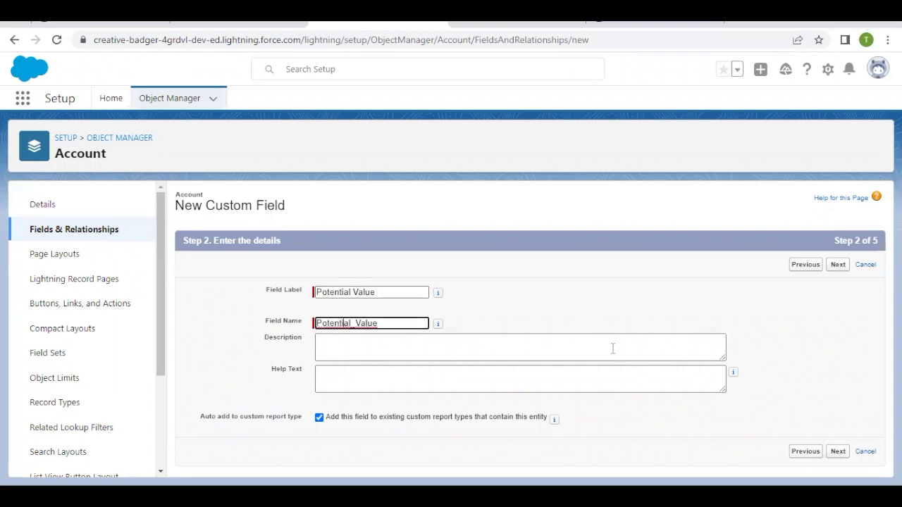
click(837, 266)
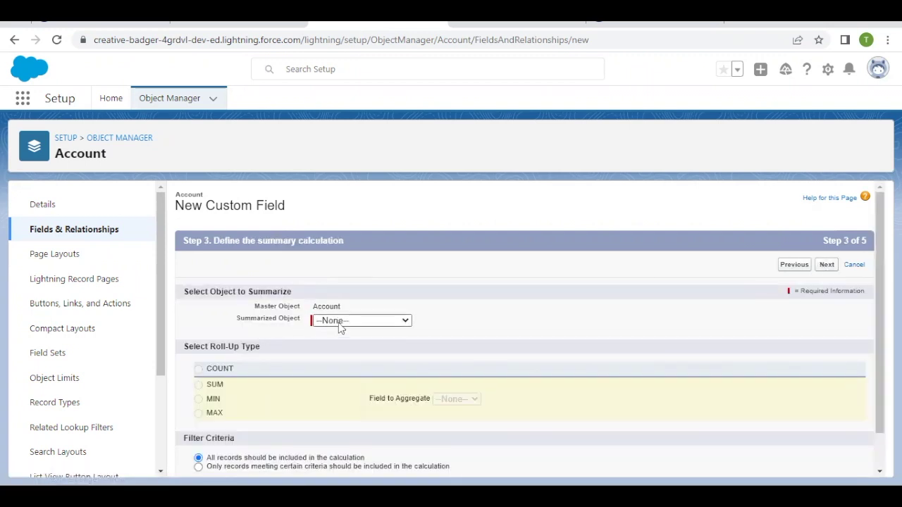
Define the roll-up as the SUM of Amount over all Opportunities records and proceed to field-level security
click(341, 320)
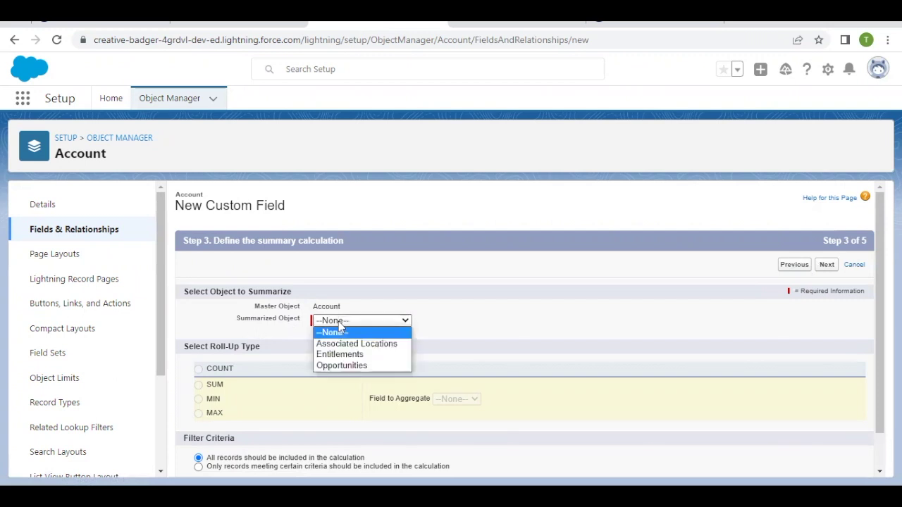
click(332, 365)
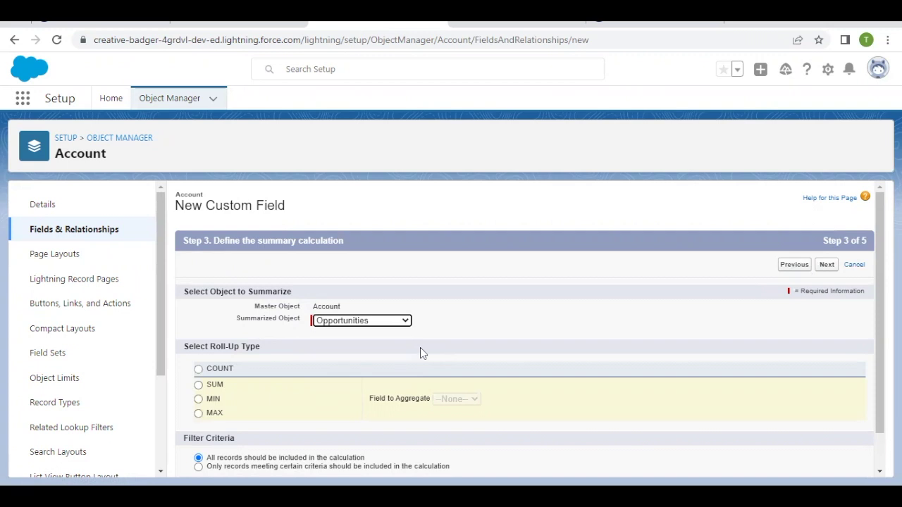
click(215, 386)
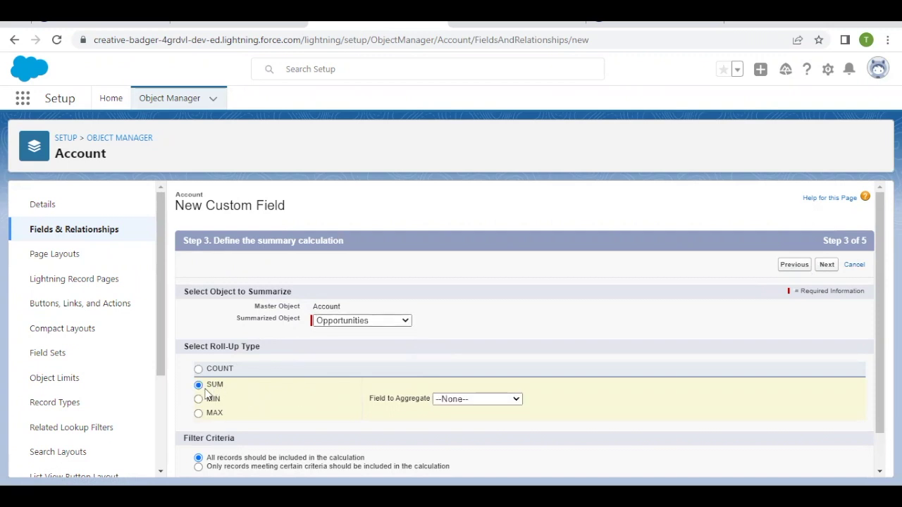
click(463, 399)
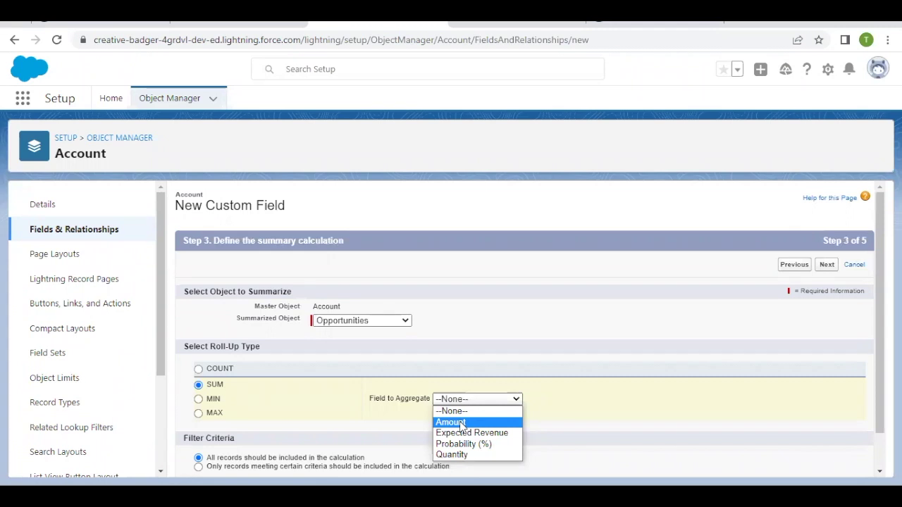
click(460, 422)
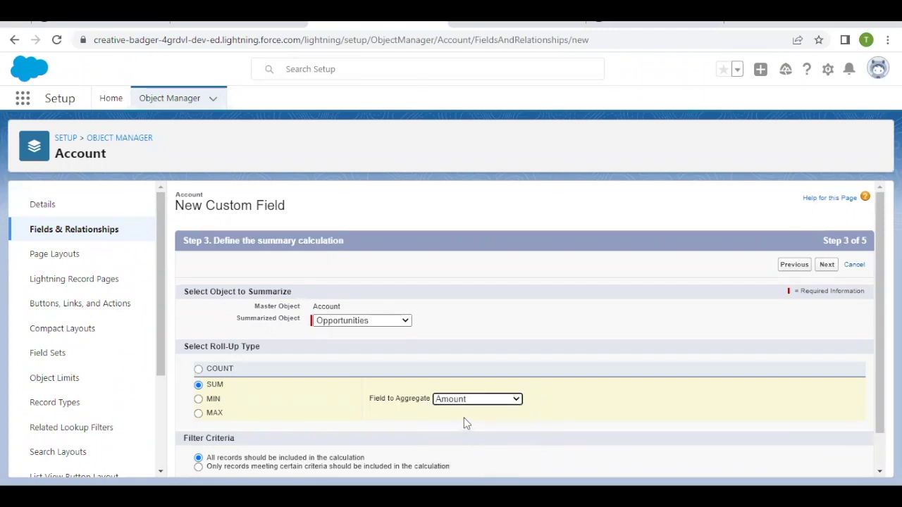
scroll(379, 390, down, 1)
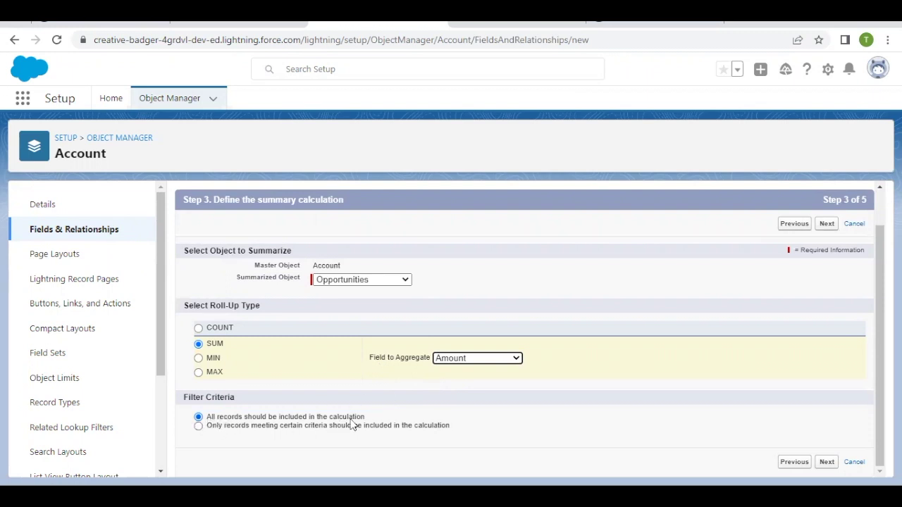
click(827, 461)
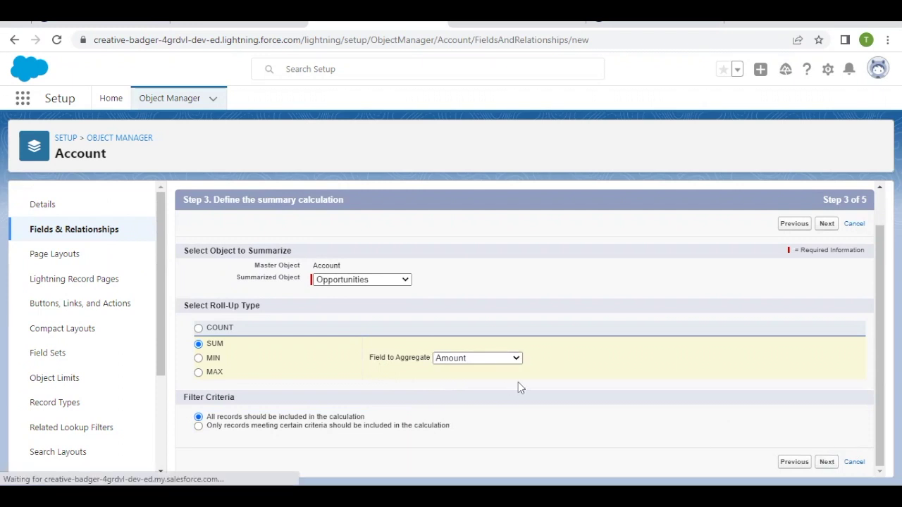
Review the profiles' field-level security, keep the default visibility, and save the new roll-up summary field
scroll(425, 352, down, 1)
scroll(425, 352, down, 1)
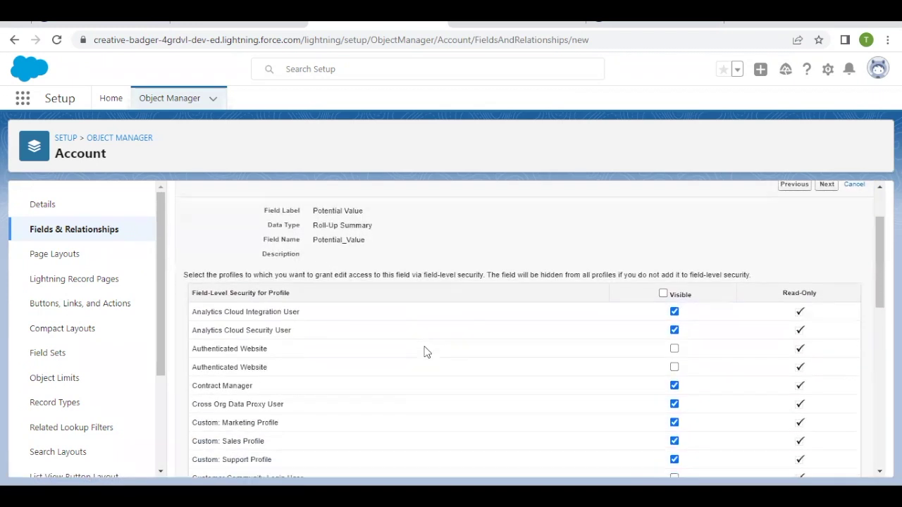
scroll(425, 352, down, 6)
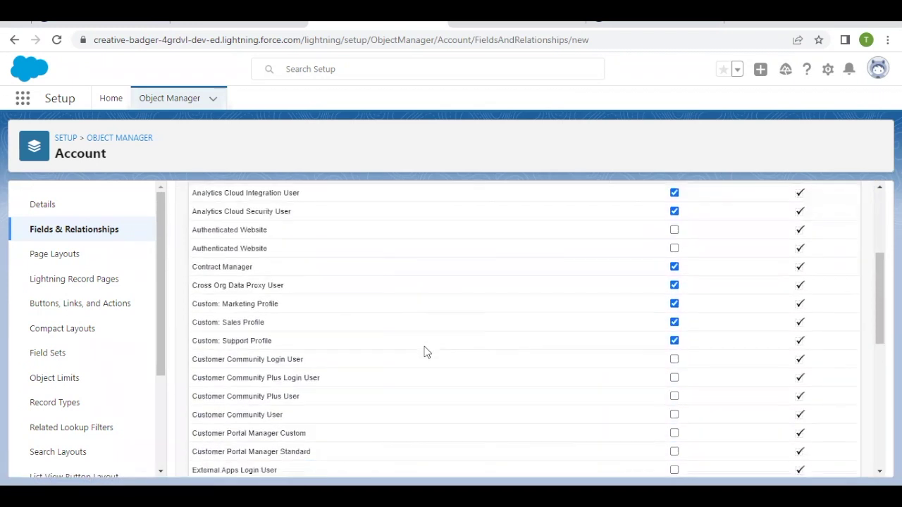
scroll(425, 353, up, 8)
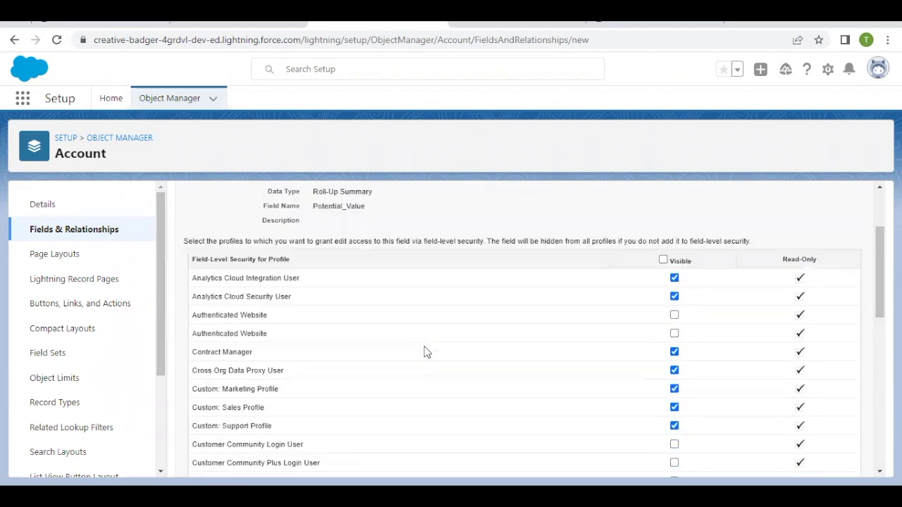
click(827, 266)
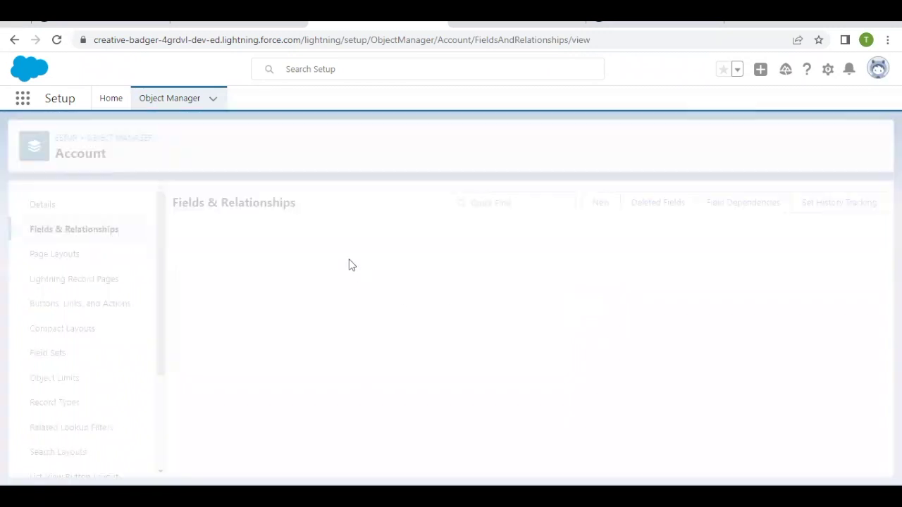
Return to the Trailhead challenge page and submit the roll-up summary challenge for checking
click(107, 23)
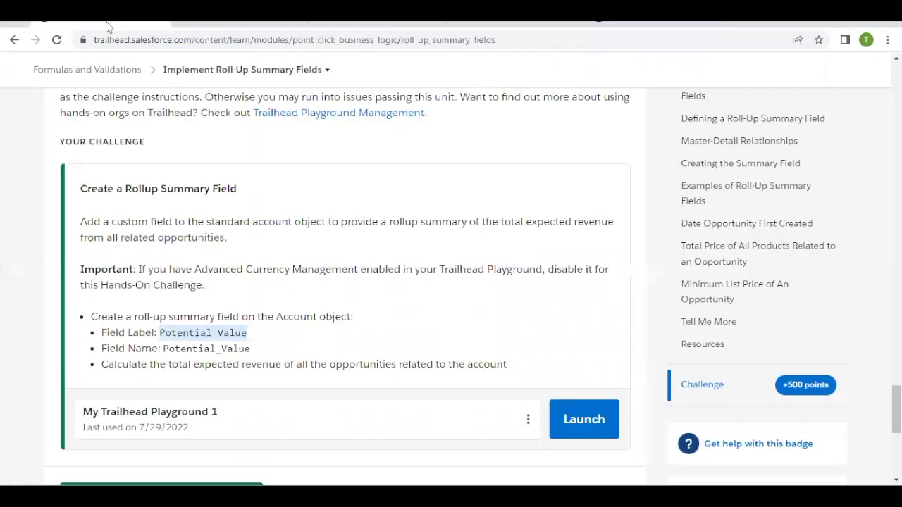
scroll(208, 281, down, 2)
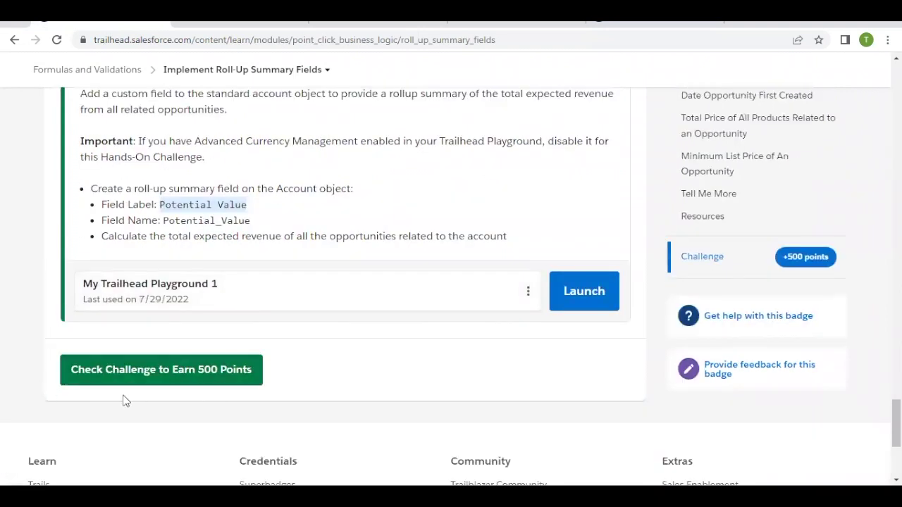
right_click(132, 381)
click(96, 387)
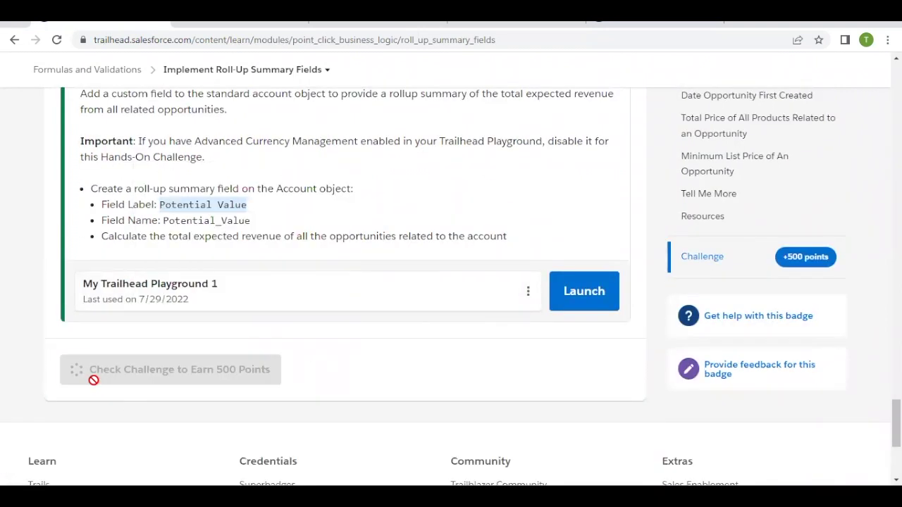